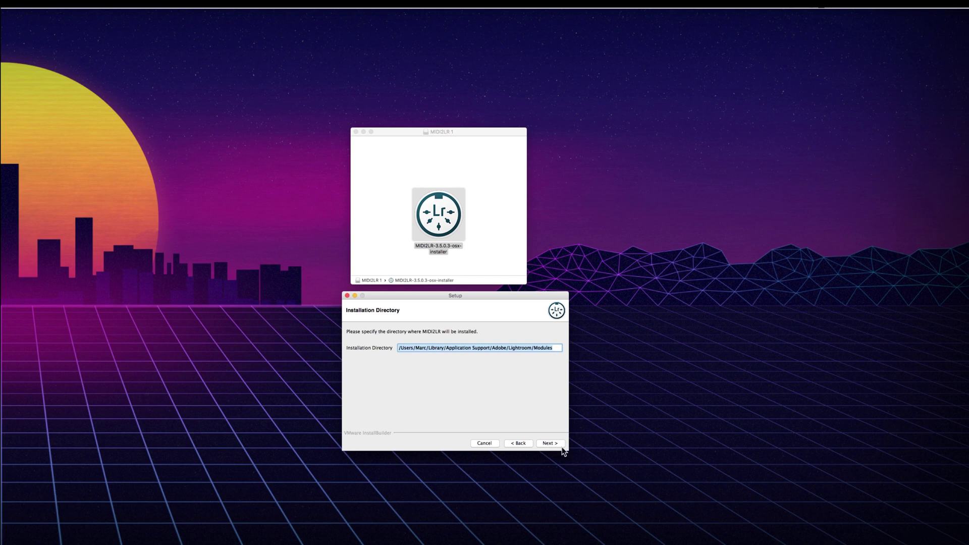
left_click(549, 443)
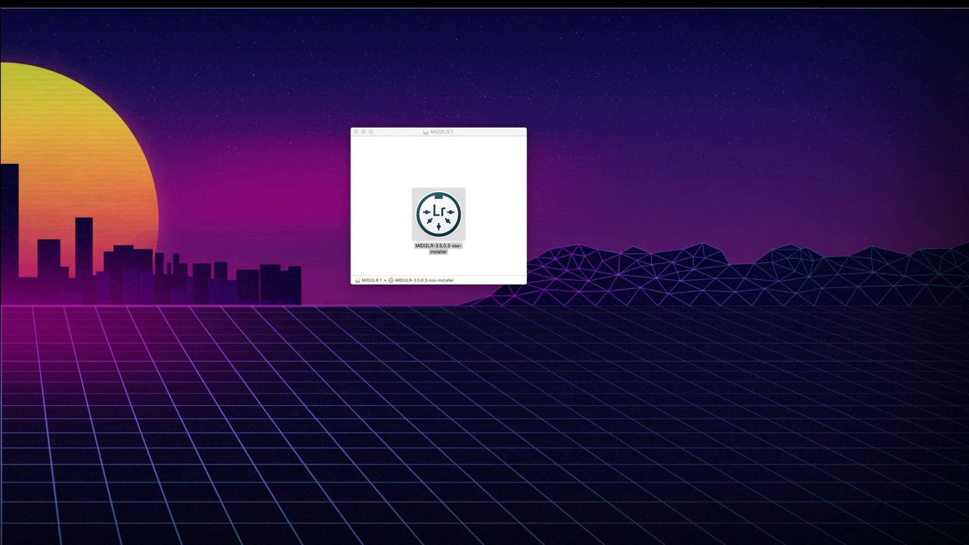
Step: Finish installing MIDI2LR into the Lightroom Modules folder and move the README window aside
left_click_drag(339, 80, 48, 41)
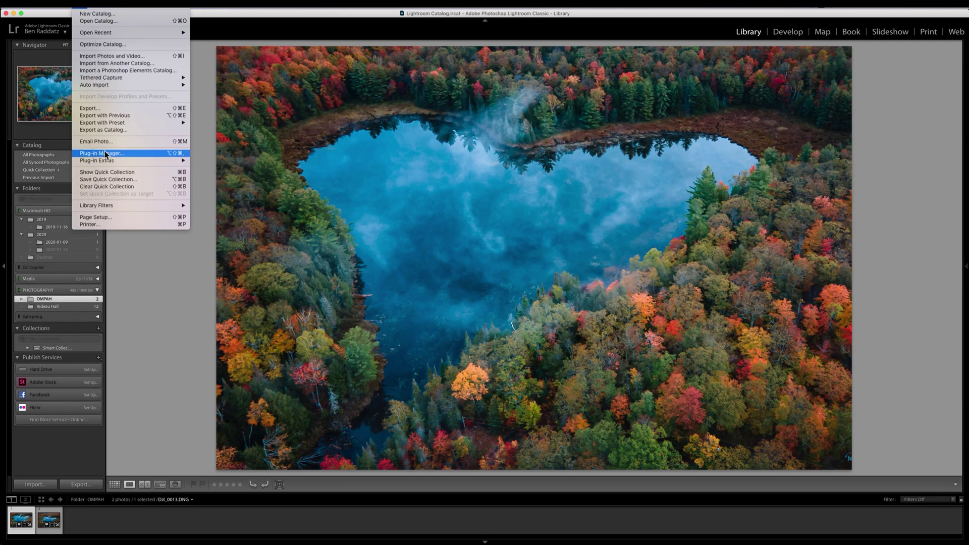
Step: In the Plug-in Manager, pick MIDI2LR.lrplugin from the Lightroom Modules folder
left_click(105, 153)
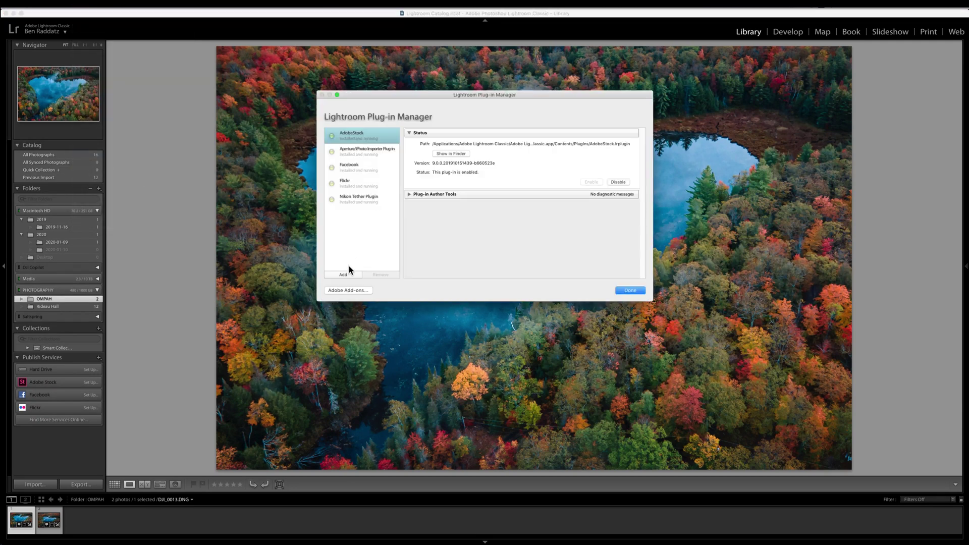
left_click(347, 276)
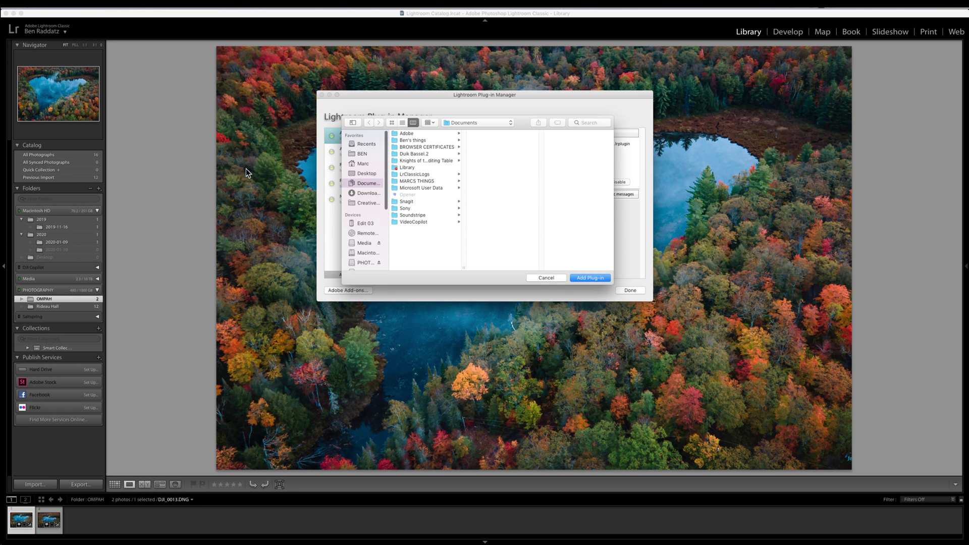
key("super+shift+h")
key("super+Tab")
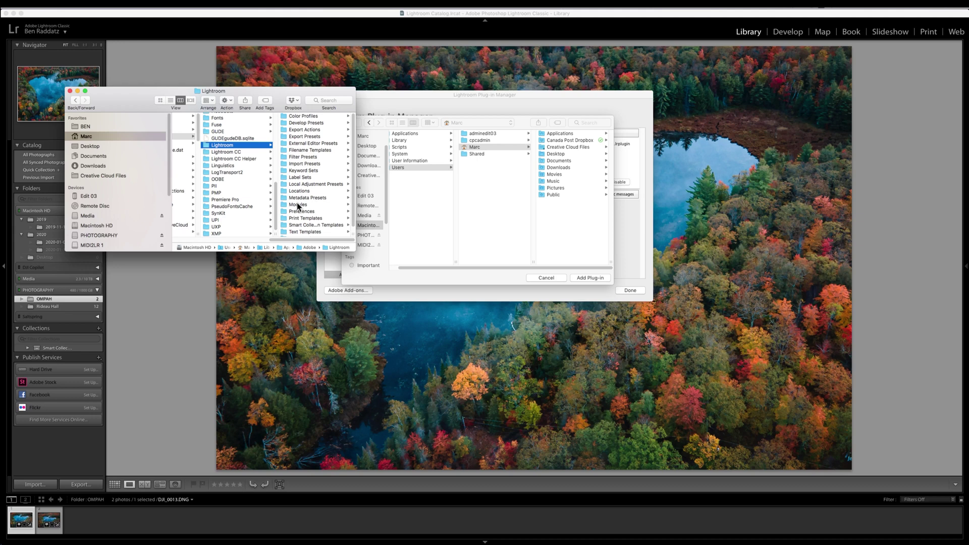
left_click(298, 205)
left_click_drag(553, 240, 582, 260)
left_click(576, 232)
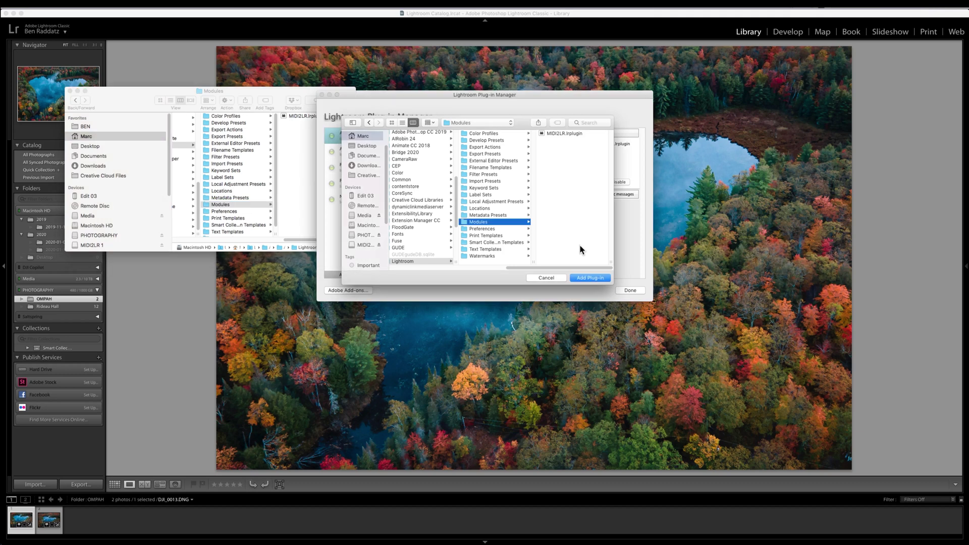
left_click(564, 134)
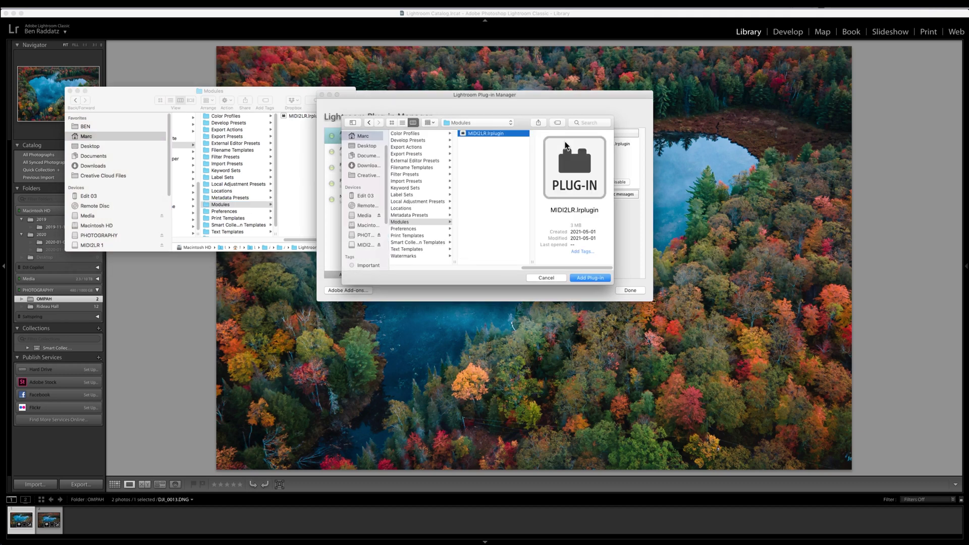
Step: Add the MIDI2LR plug-in, dismiss the preferences alert, and close the Modules folder window
left_click(589, 278)
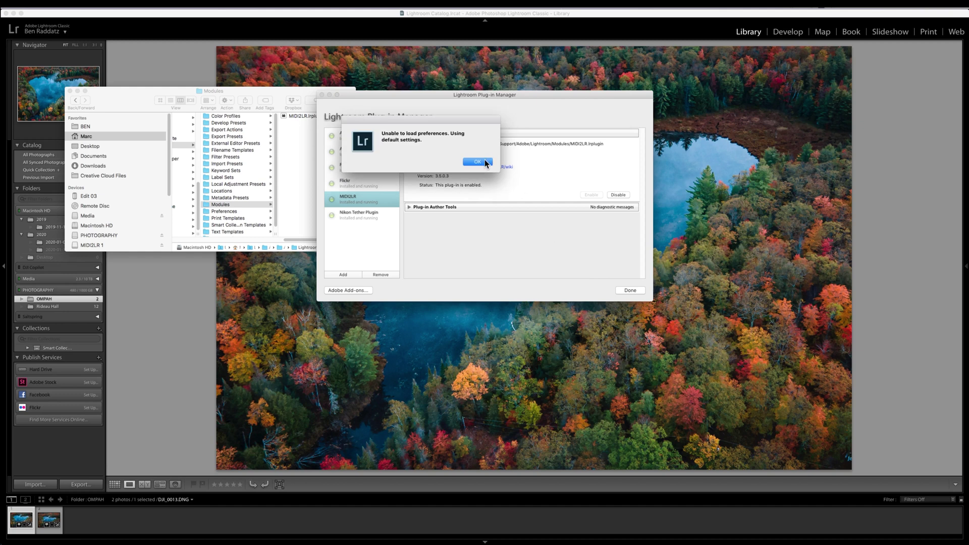
left_click(475, 162)
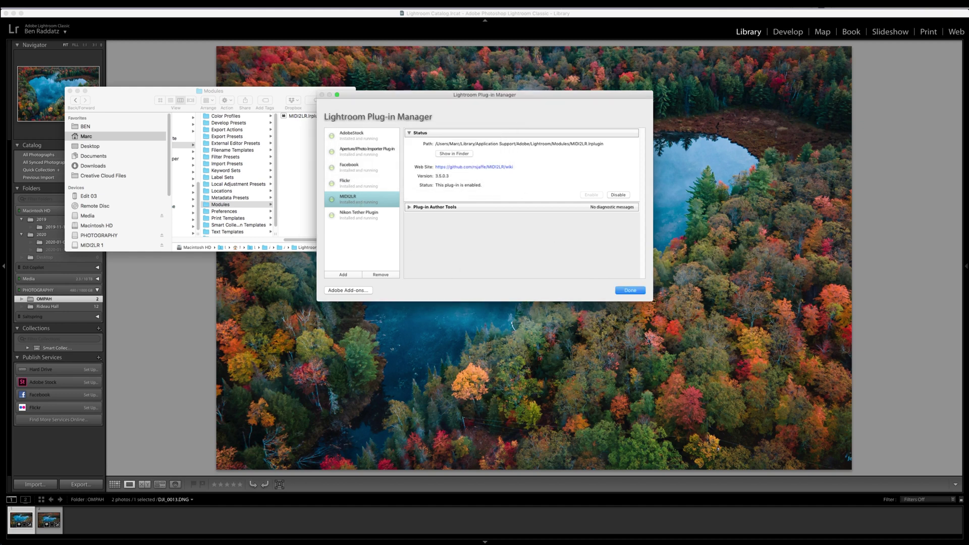
left_click_drag(580, 158, 798, 100)
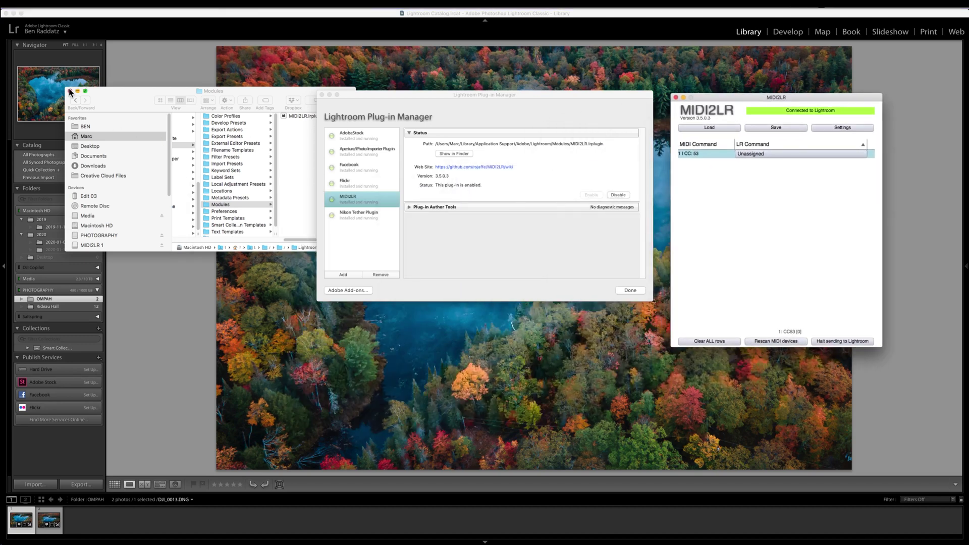
left_click(70, 91)
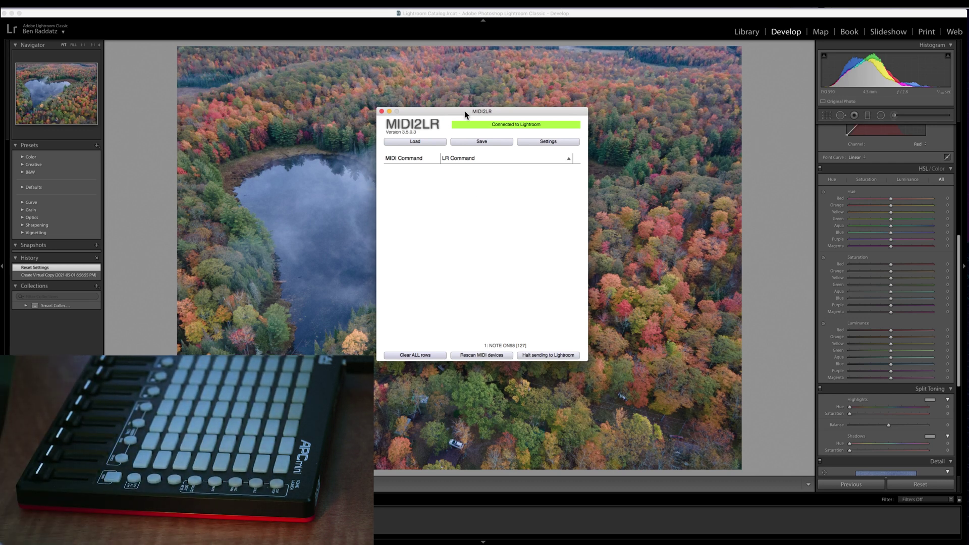
Step: Position the MIDI2LR window over the Develop module to capture the Note 82 pad press
left_click_drag(464, 112, 490, 103)
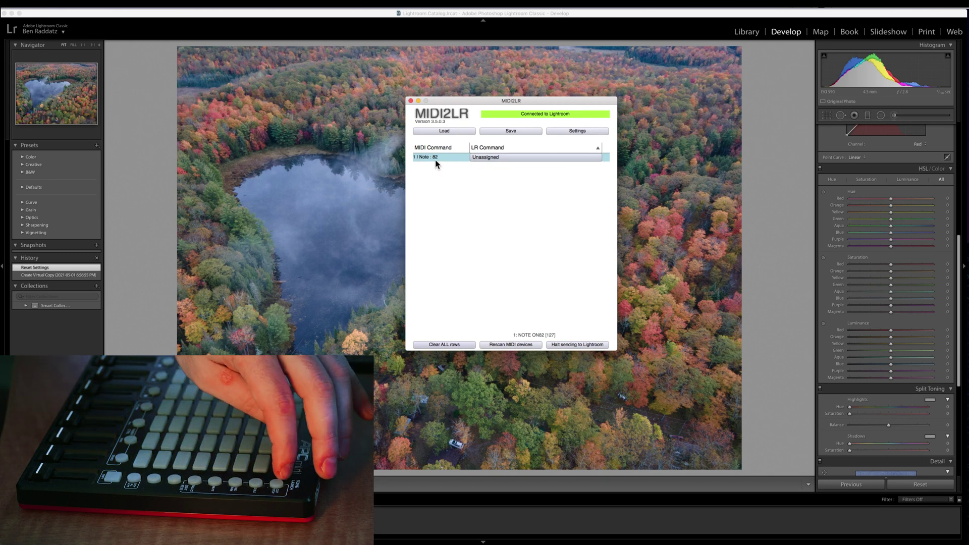
Step: Assign Lens Corrections > Toggle Profile Corrections to the Note 82 pad and return to Develop
left_click(481, 160)
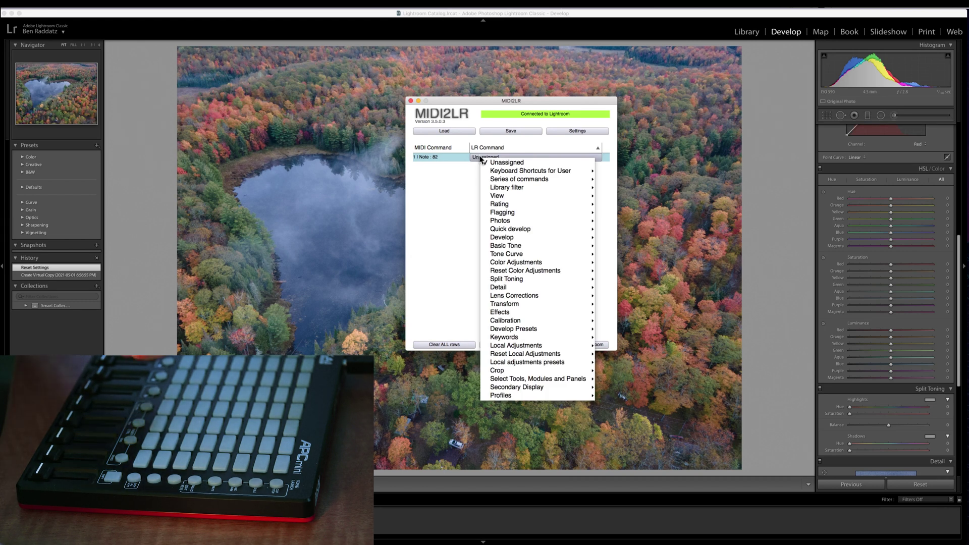
mouse_move(543, 286)
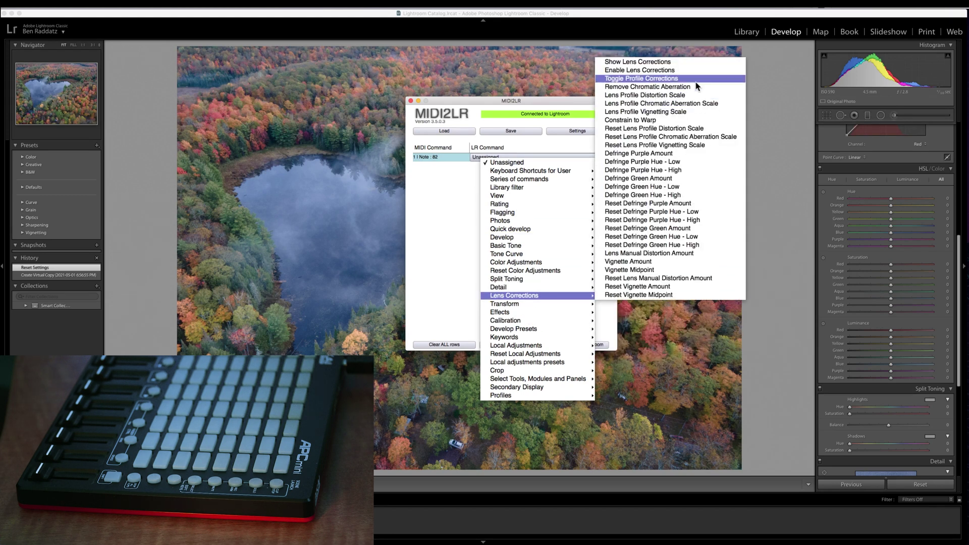
left_click(696, 82)
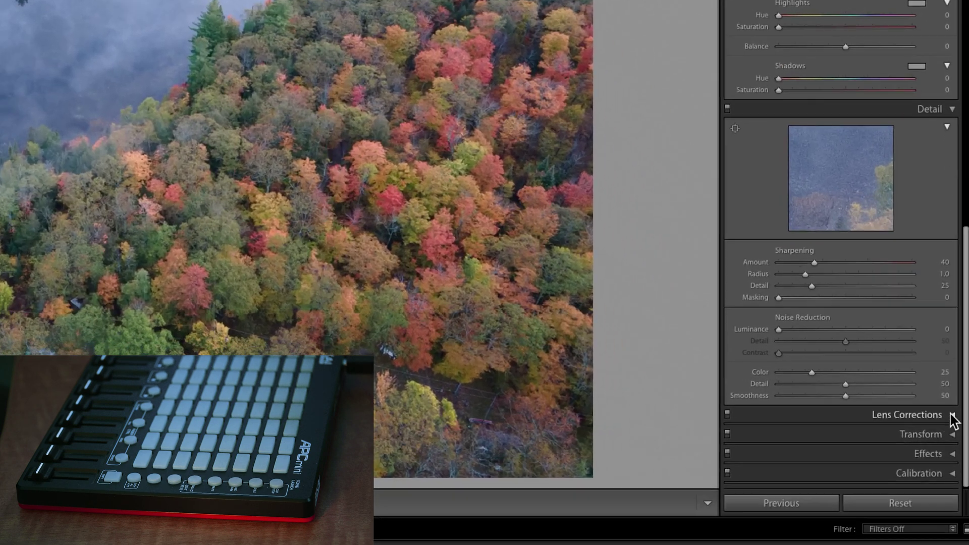
left_click(924, 397)
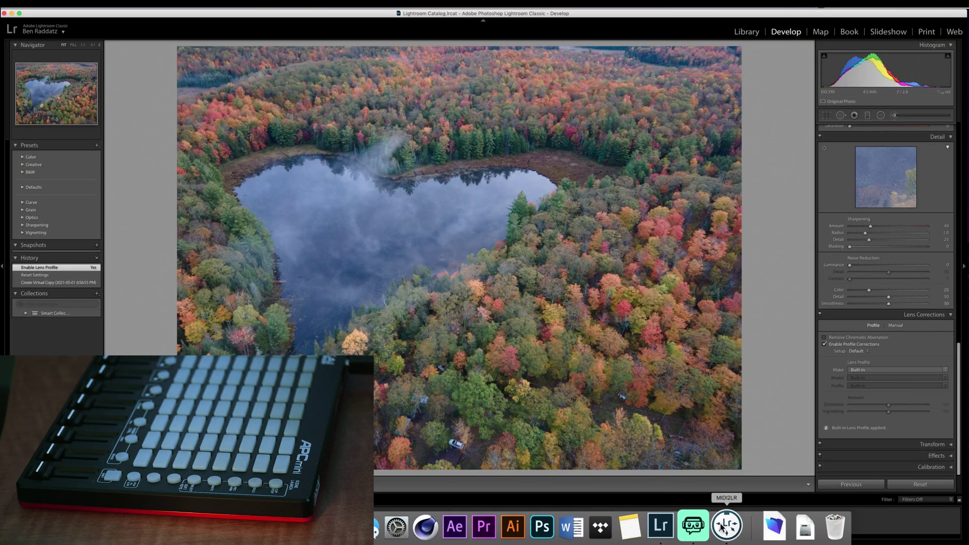
Step: Bring the MIDI2LR window back up after enabling Profile Corrections on the lake photo
left_click(725, 526)
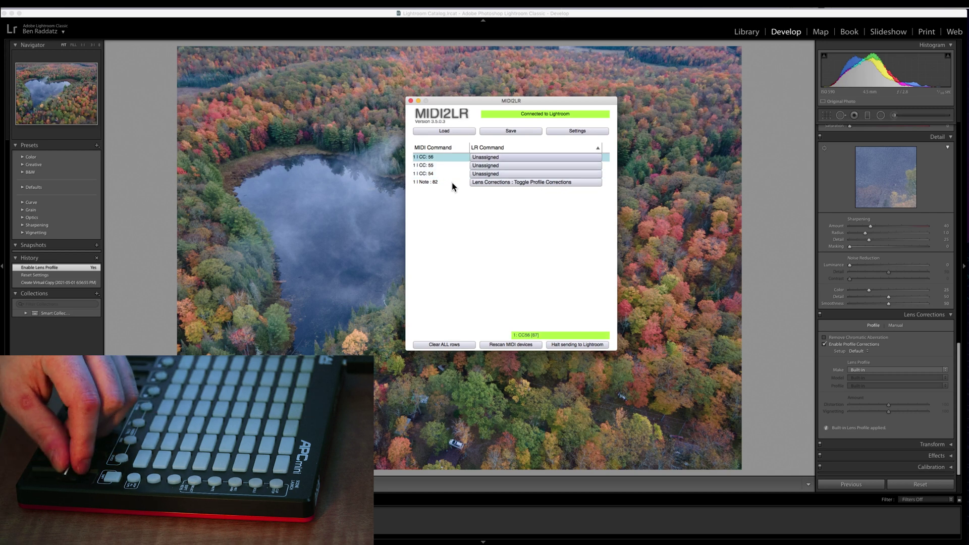
Step: Map the CC 56 fader to Basic Tone Tint and the CC 54 fader to Temperature
left_click(513, 159)
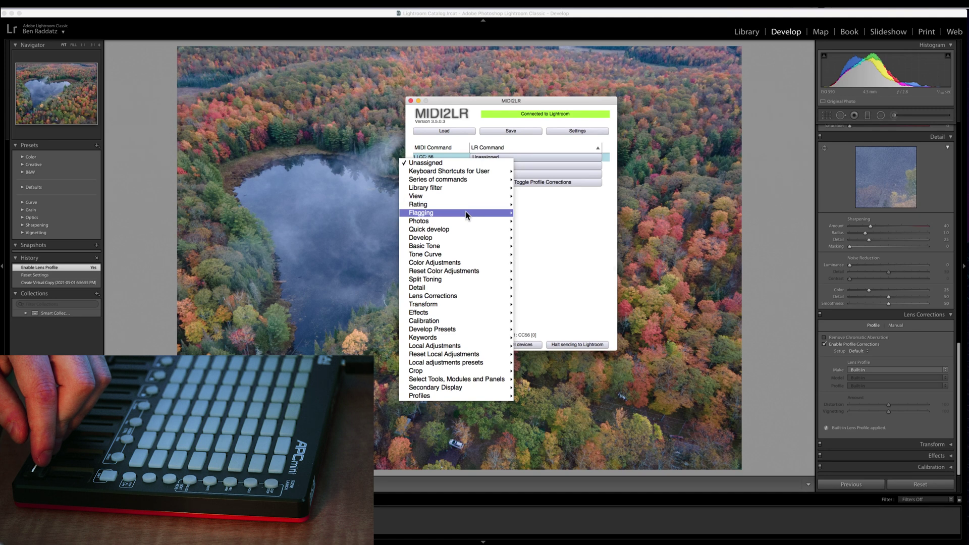
mouse_move(439, 246)
left_click(594, 323)
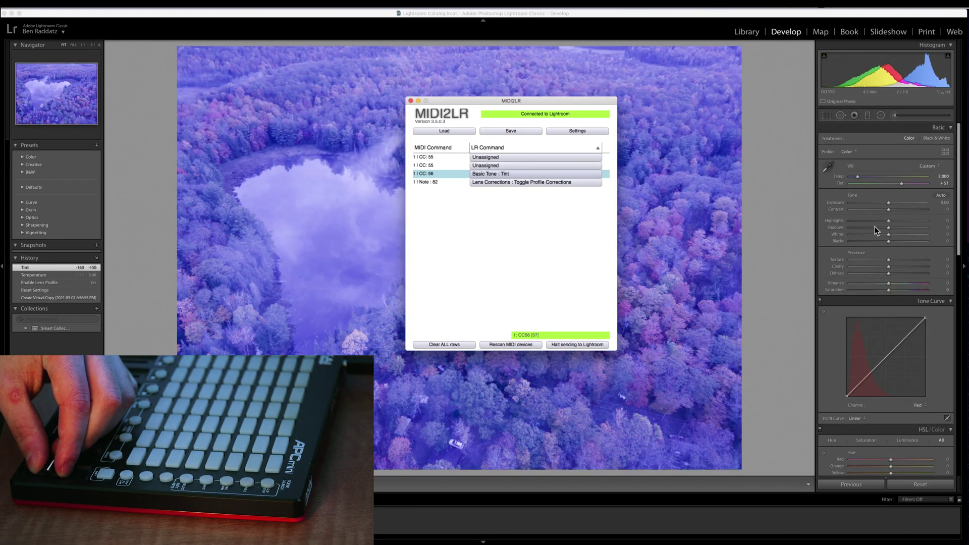
left_click(536, 166)
left_click(581, 253)
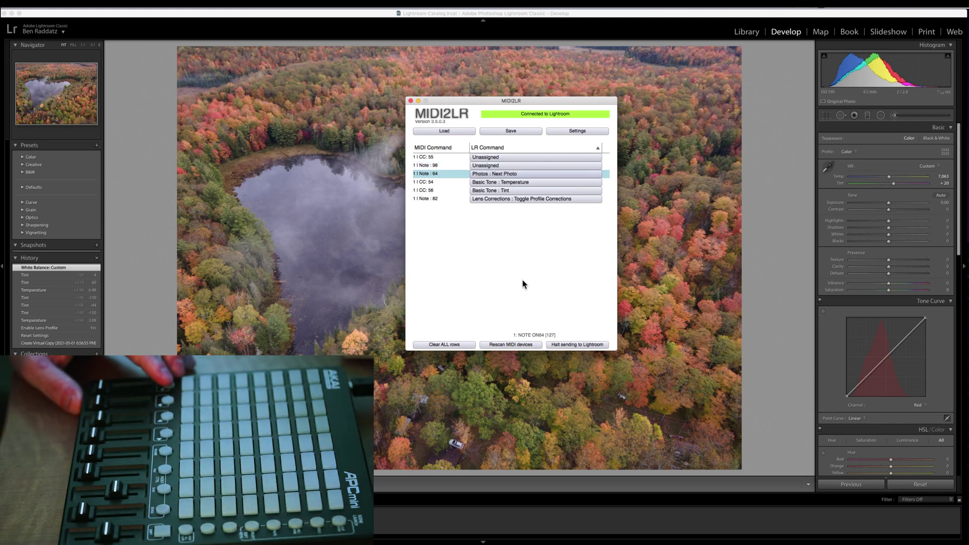
Step: Map pads Note 65, 66 and 67 to Previous Photo, Rotate left and Rotate right
left_click(478, 174)
mouse_move(426, 238)
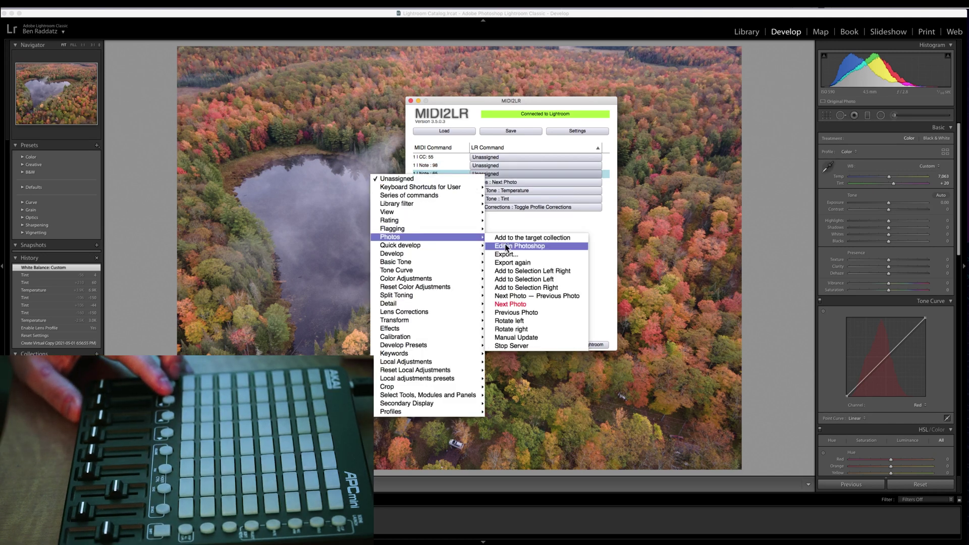
left_click(525, 313)
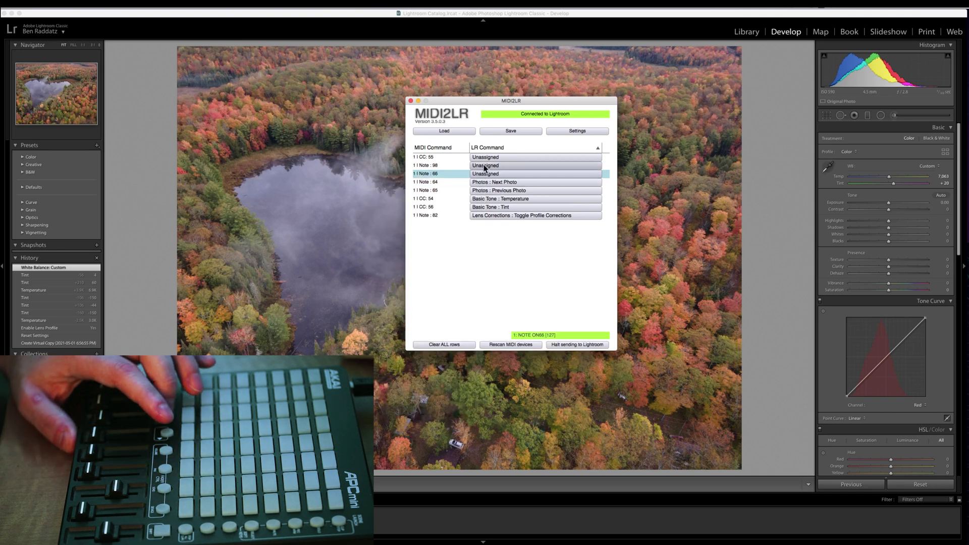
left_click(490, 177)
mouse_move(447, 240)
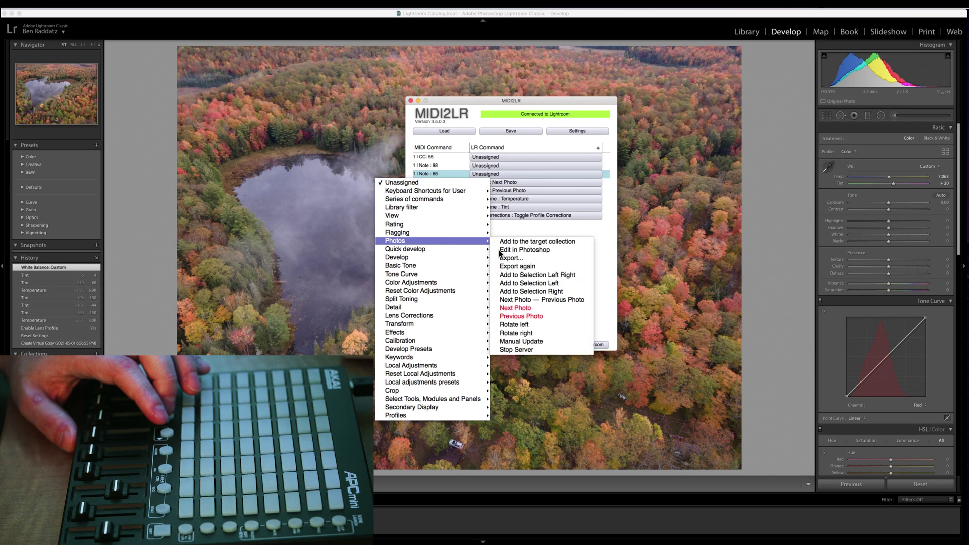
left_click(526, 325)
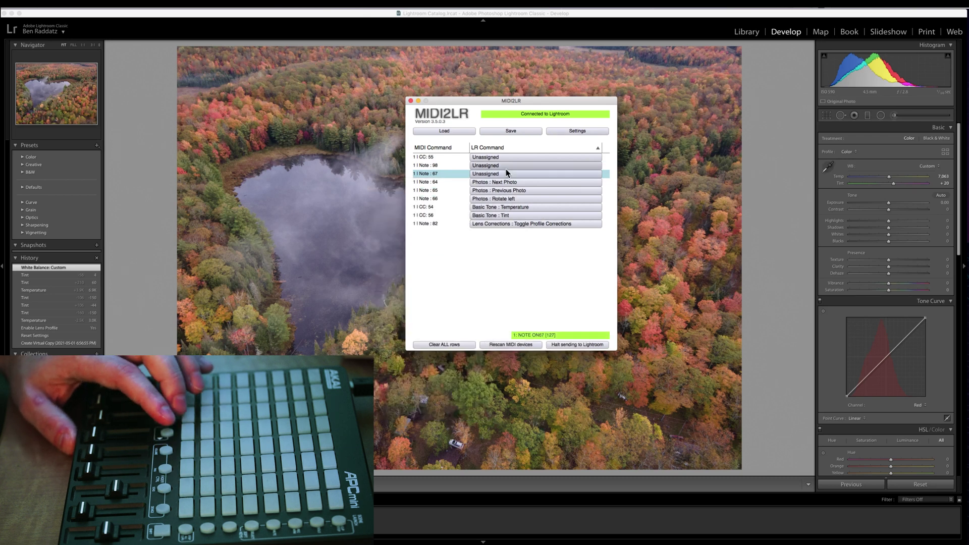
left_click(515, 174)
mouse_move(482, 236)
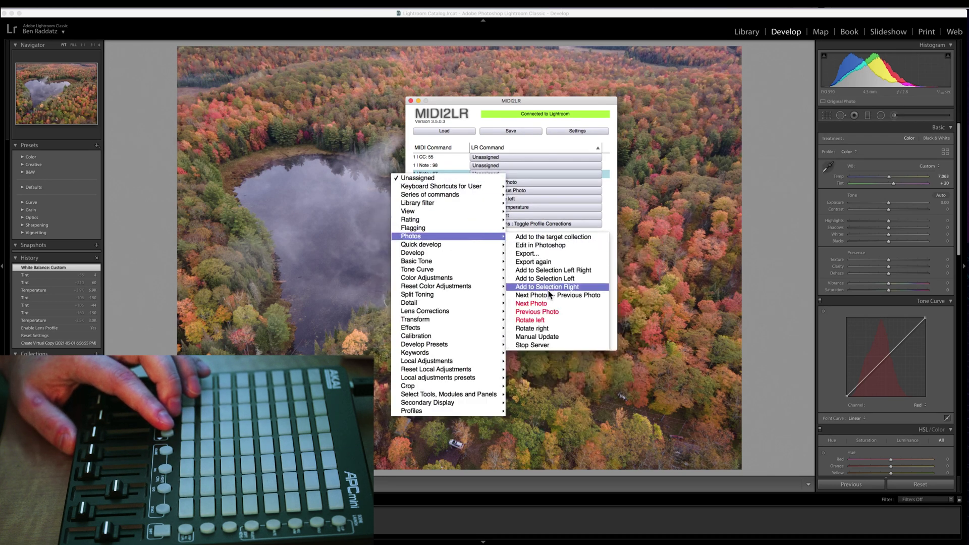
left_click(550, 329)
left_click_drag(510, 101, 134, 41)
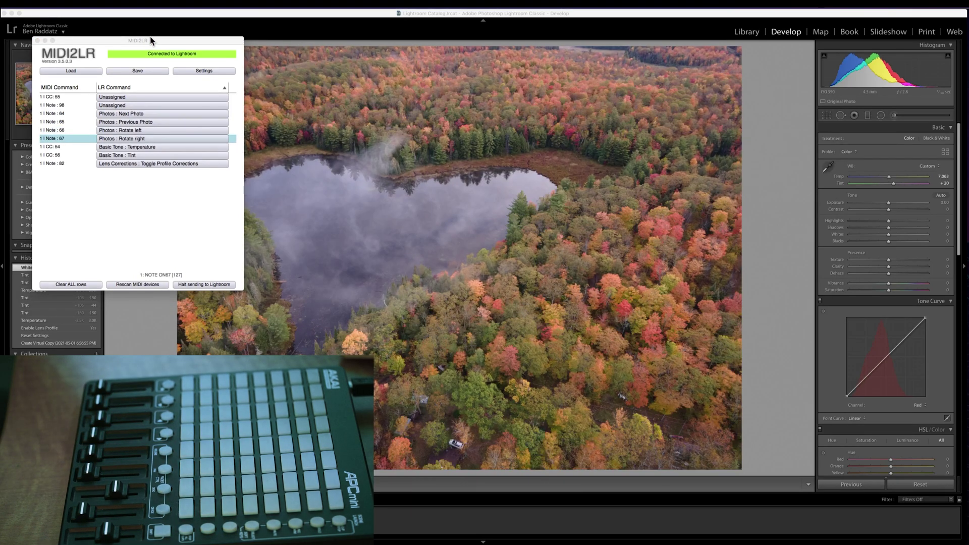
Step: Browse the command category submenus in the first row's LR Command list
left_click(128, 97)
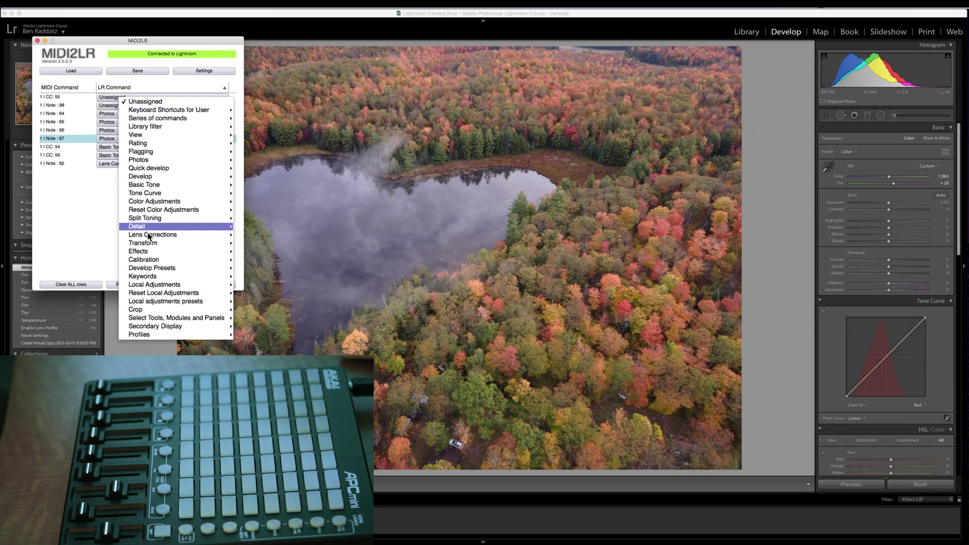
mouse_move(163, 318)
mouse_move(159, 336)
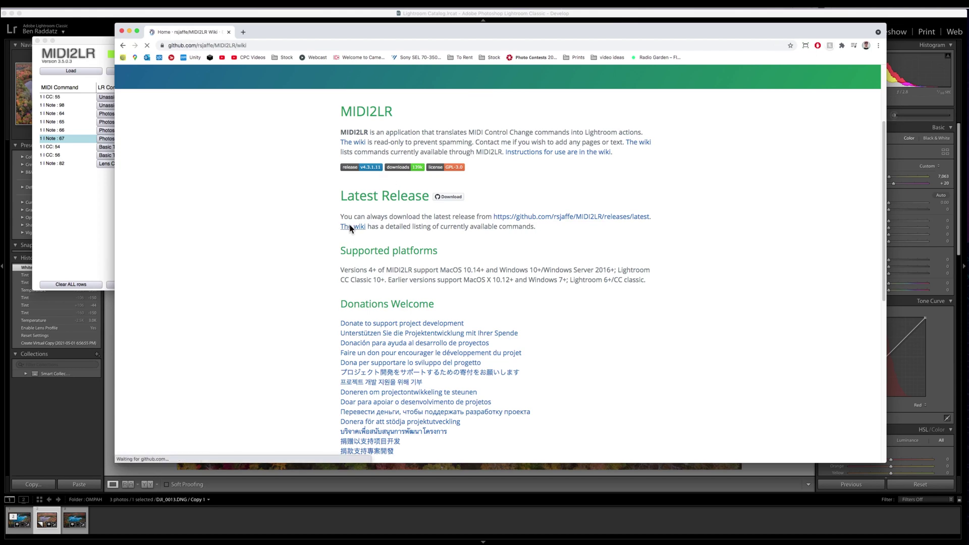
Step: Scroll the wiki's Commands page down through the command tables to Basic Tone
scroll(391, 237, "down", 10)
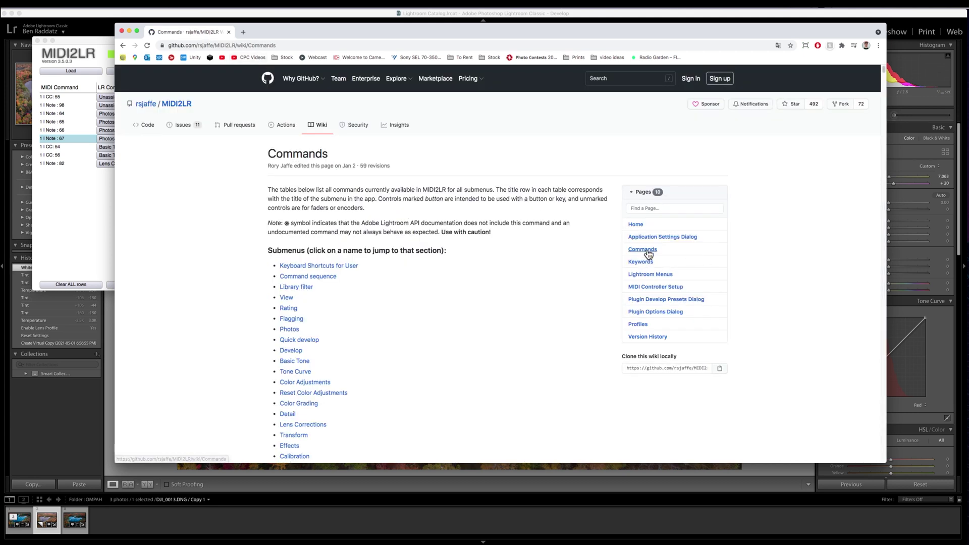
scroll(523, 266, "down", 20)
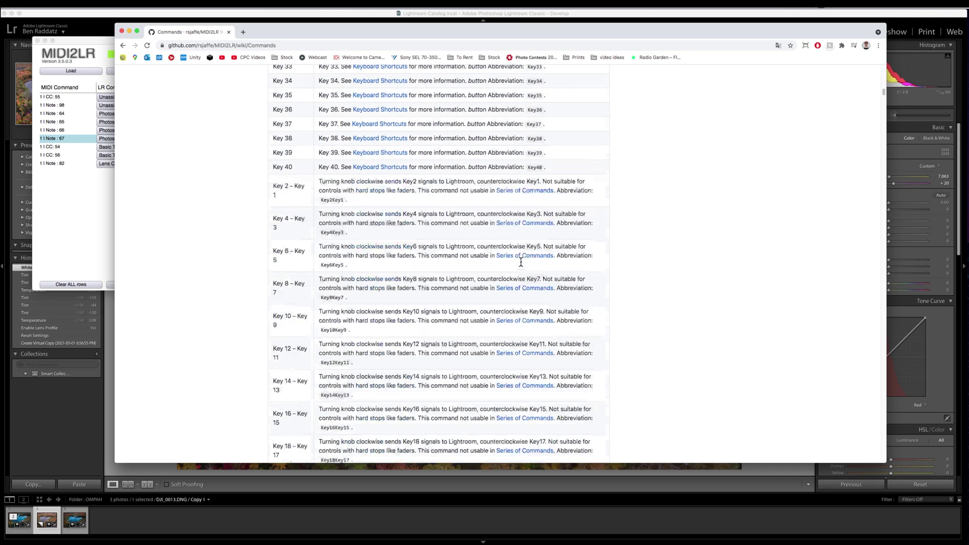
scroll(523, 267, "down", 20)
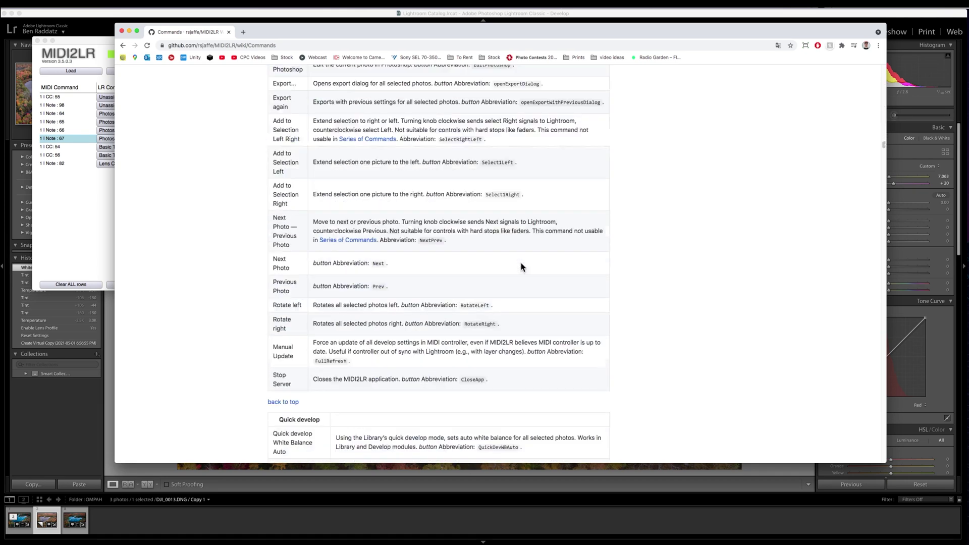
scroll(521, 266, "down", 10)
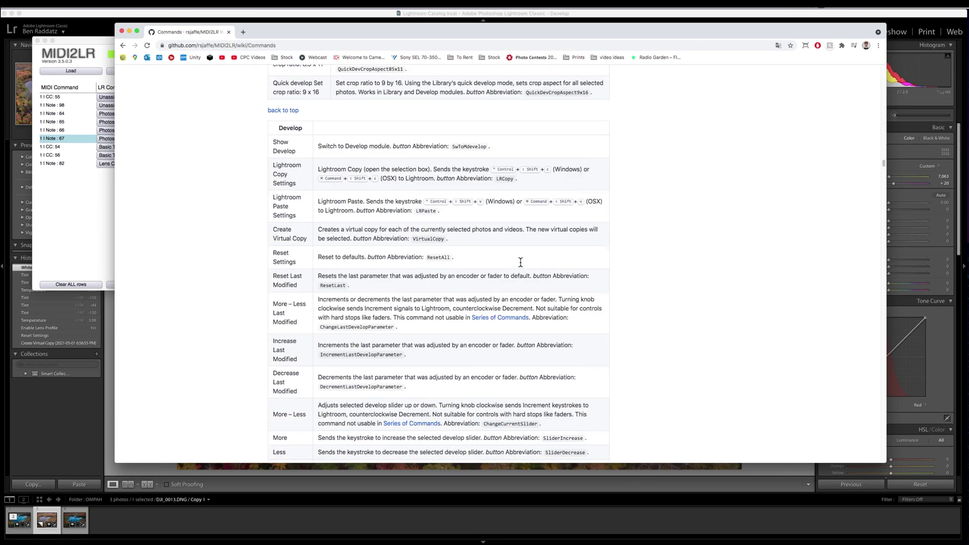
scroll(505, 258, "down", 18)
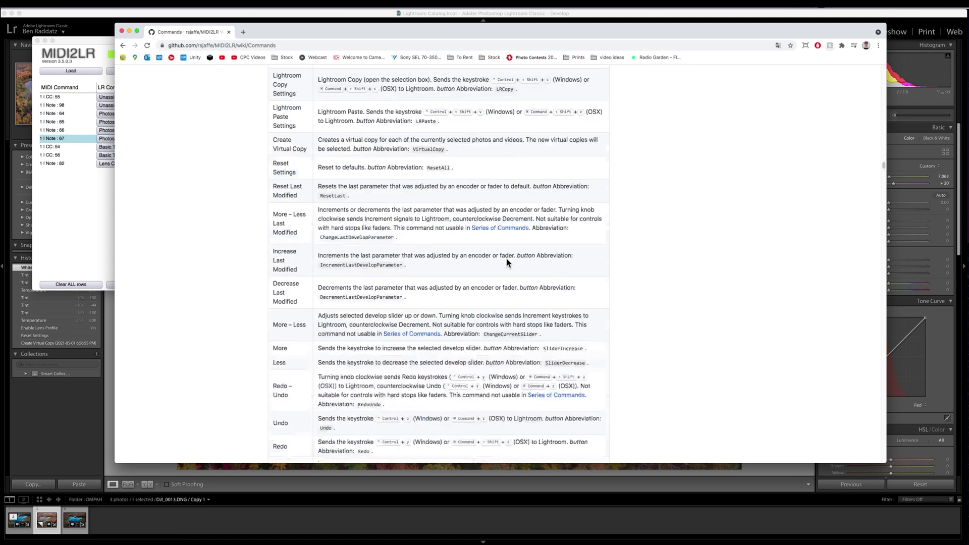